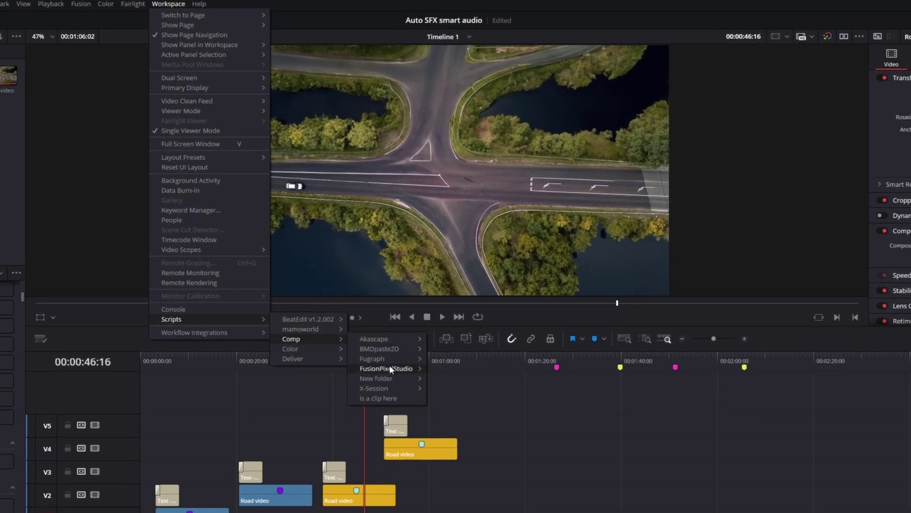
Step: Launch Auto SFX from Workspace > Scripts > Comp > New folder and move its window lower right
mouse_move(387, 378)
click(465, 382)
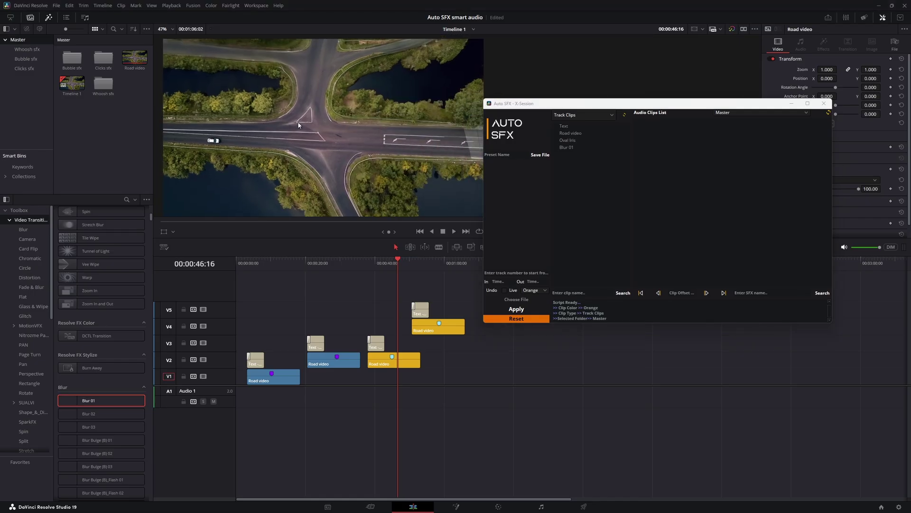
drag(594, 106, 568, 241)
Step: Import all the Bubble and Clicks sound files into the Bubble sfx bin
double_click(72, 57)
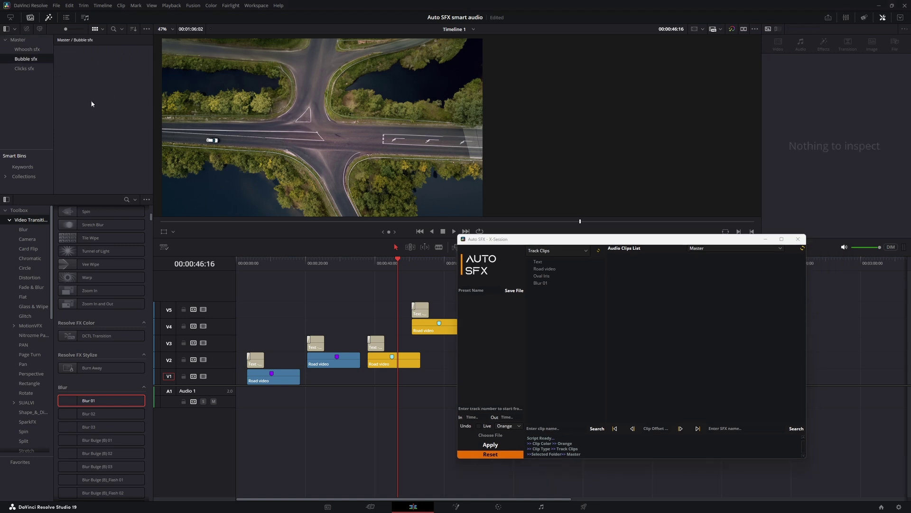
key(ctrl+i)
double_click(80, 56)
key(ctrl+a)
key(Return)
key(ctrl+i)
double_click(89, 64)
key(ctrl+a)
key(Return)
key(ctrl+i)
key(ctrl+a)
key(Return)
Step: Refresh the Auto SFX clip list and view the Whoosh, Bubble and Clicks folders before returning to Master
click(802, 248)
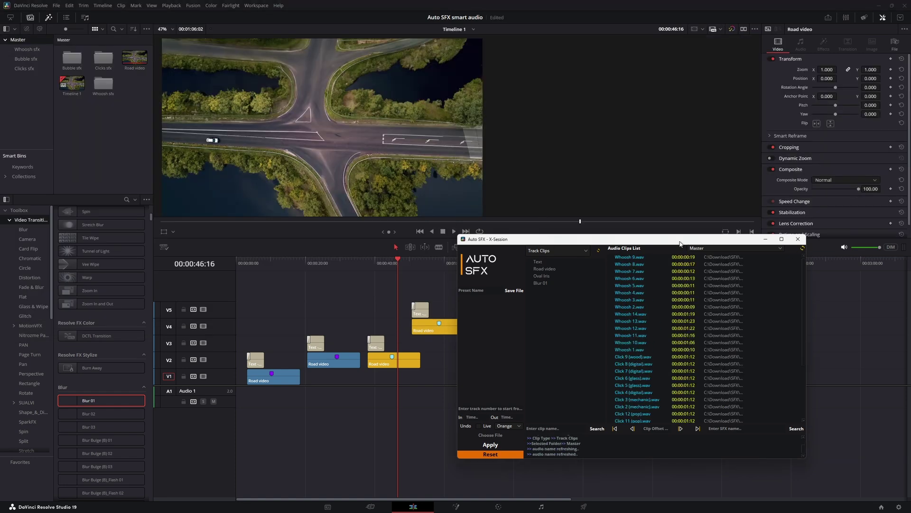
click(710, 250)
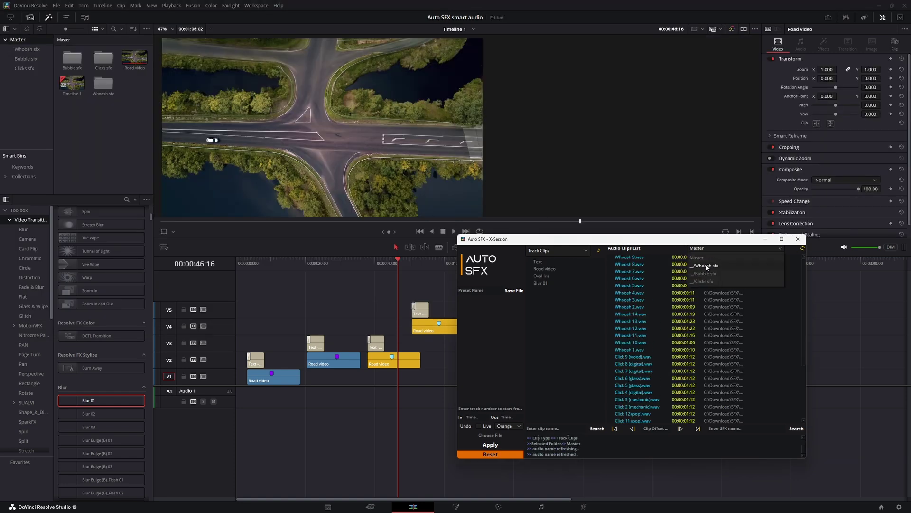
click(706, 266)
click(717, 251)
click(710, 274)
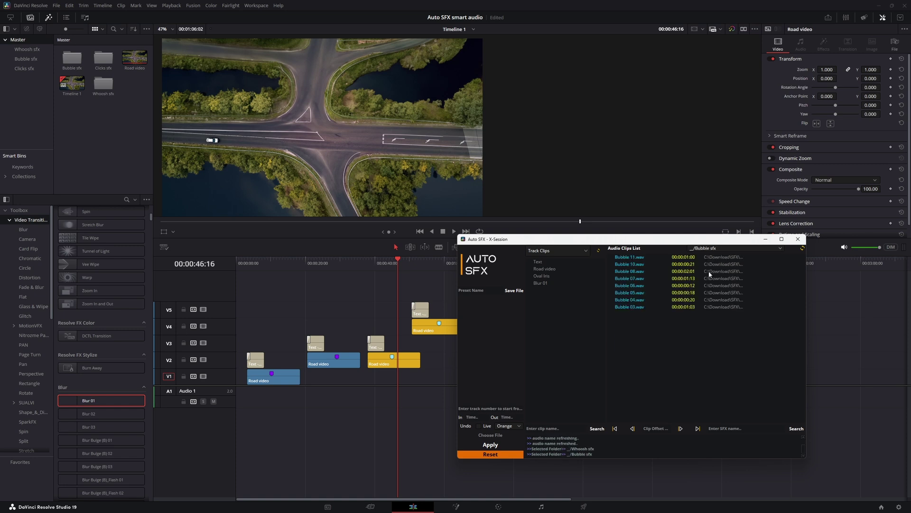
click(729, 251)
click(704, 279)
click(722, 250)
click(707, 257)
Step: Place Whoosh 9.wav at the Road video clips with Auto SFX
drag(628, 242, 718, 213)
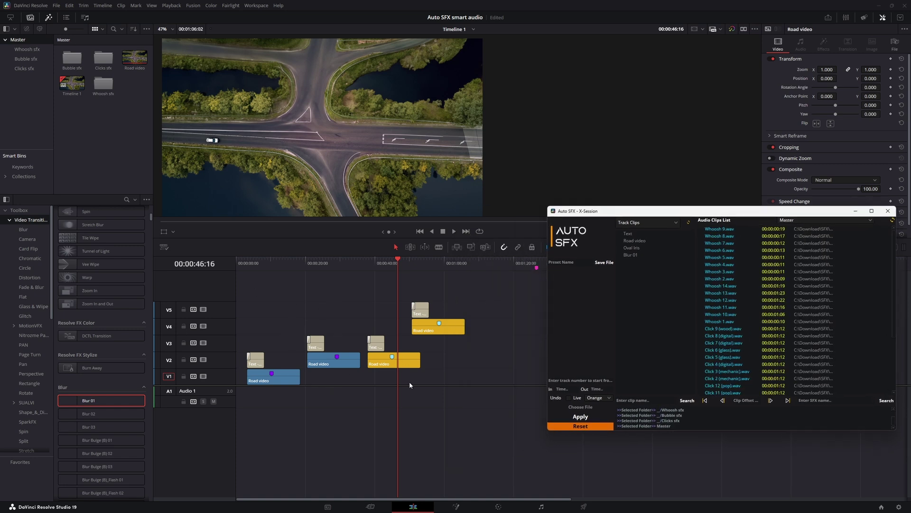
click(636, 241)
click(739, 230)
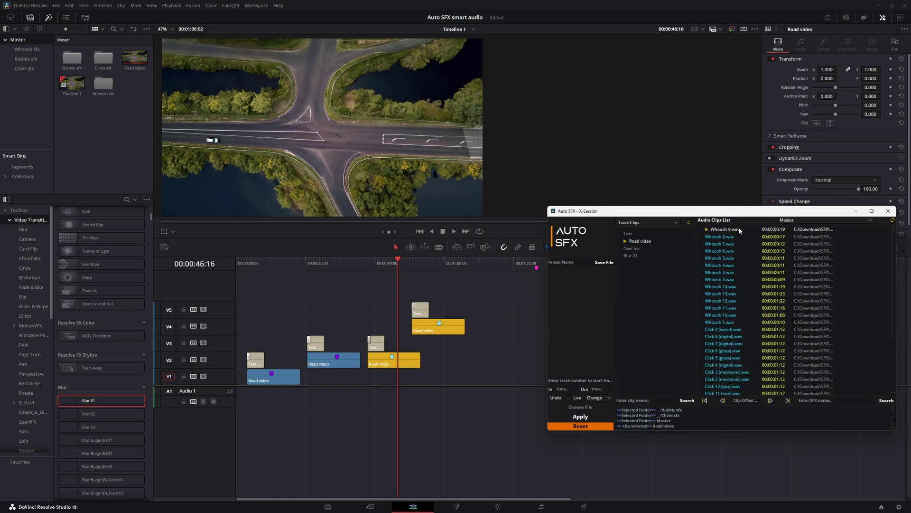
click(585, 416)
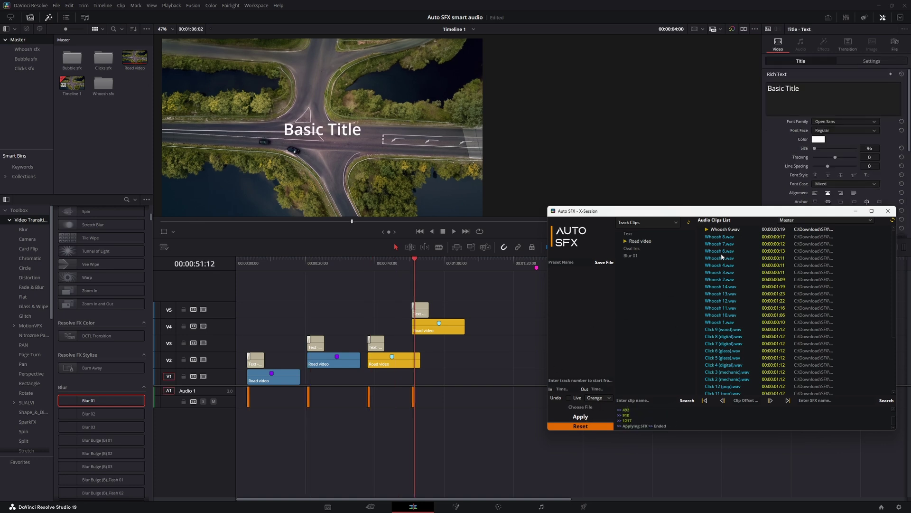
Step: Add Whoosh 3.wav, undo the four placed clips, and apply the sounds again
click(731, 273)
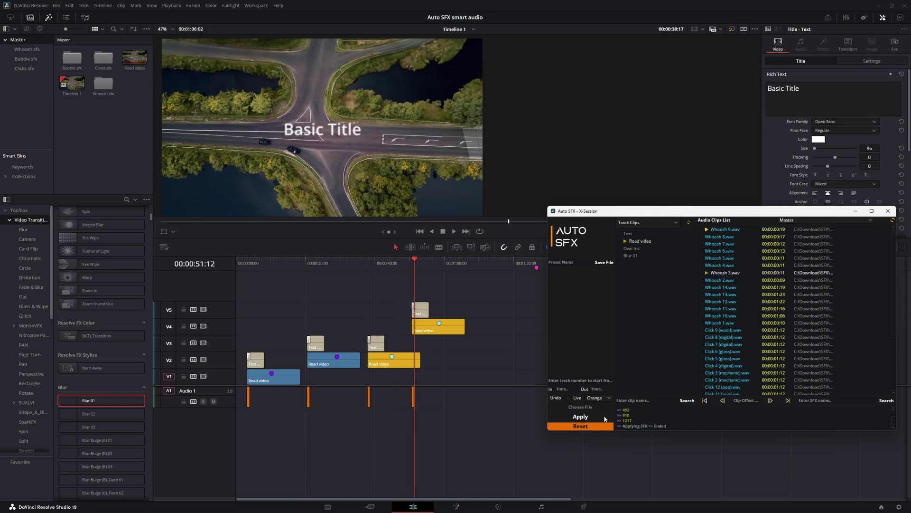
click(587, 425)
click(586, 417)
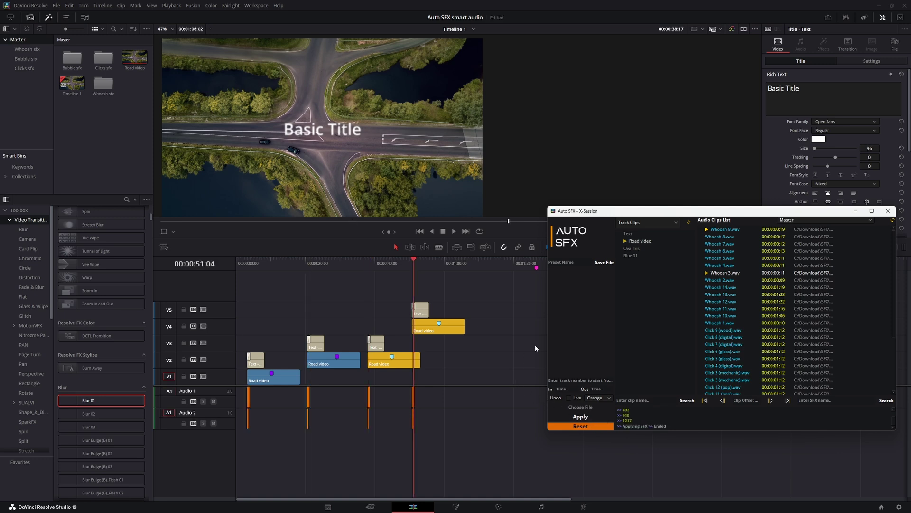
Step: Switch Auto SFX to Markers and place Whoosh 3.wav at the Pink markers
click(637, 223)
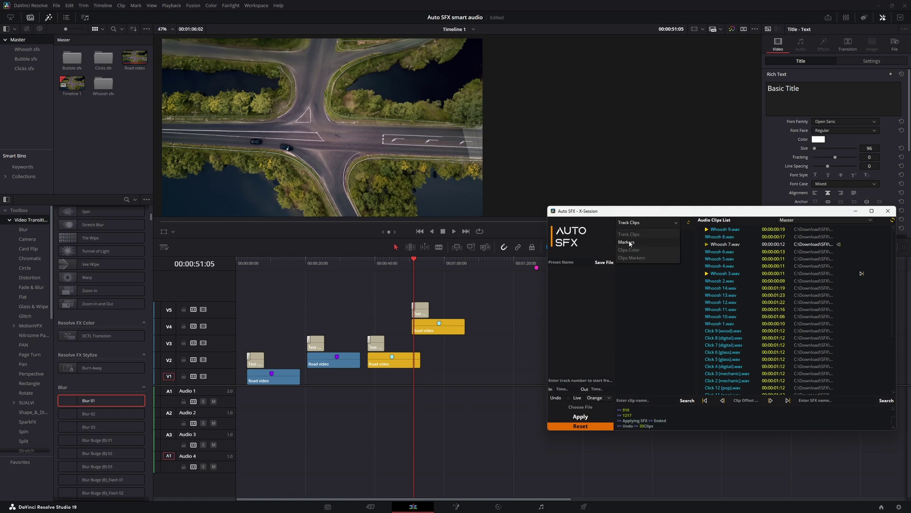
click(627, 243)
drag(687, 211, 250, 153)
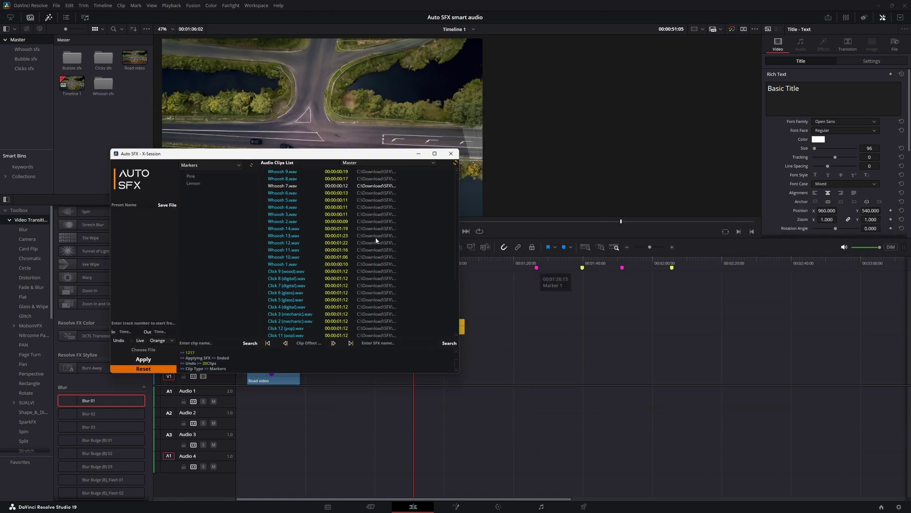
click(194, 176)
click(327, 217)
click(155, 361)
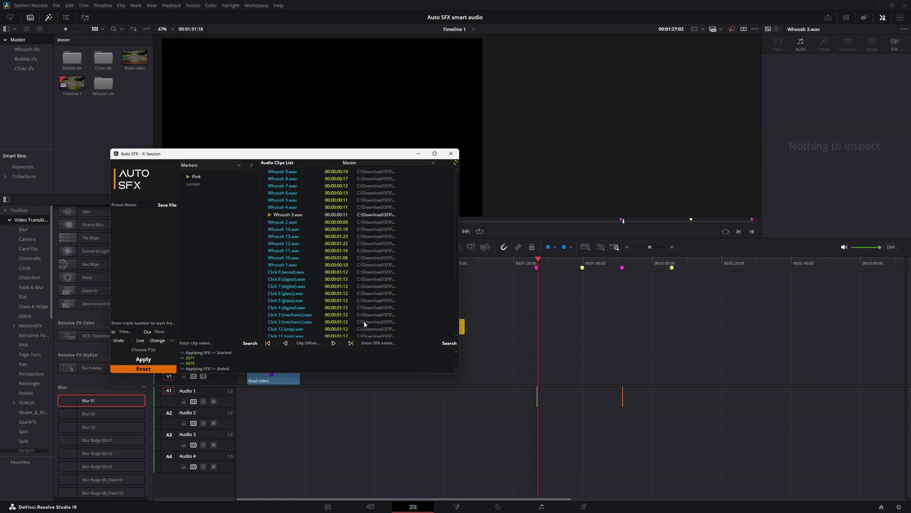
Step: Add the Lemon markers, undo the Whoosh 6 attempt, and reapply Whoosh 3.wav
click(199, 184)
click(312, 194)
click(119, 341)
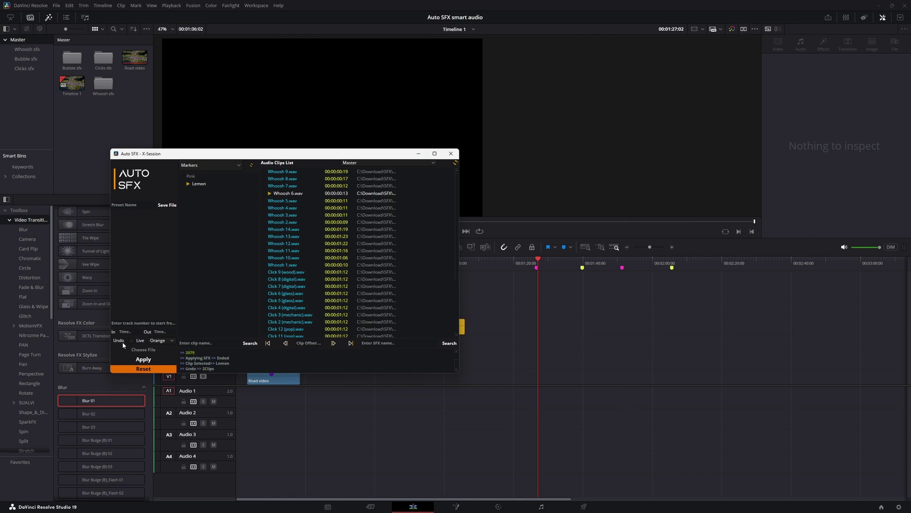
click(304, 216)
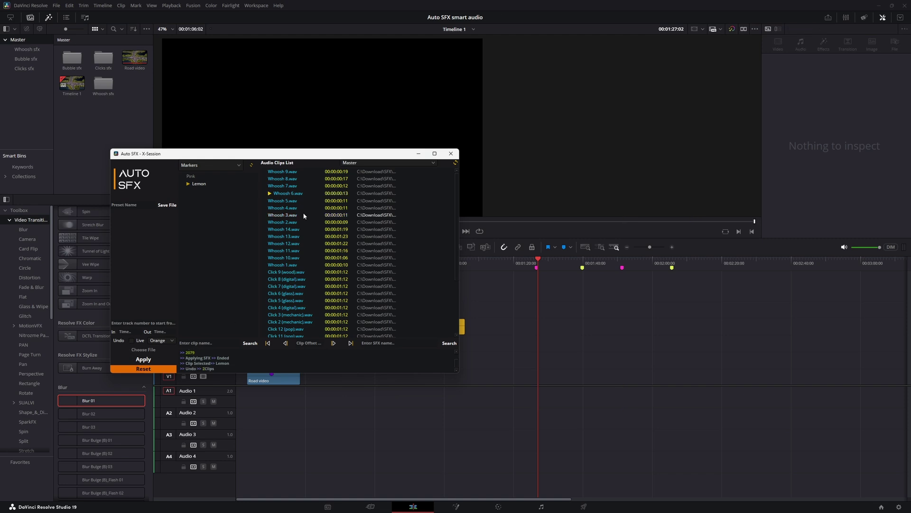
click(159, 361)
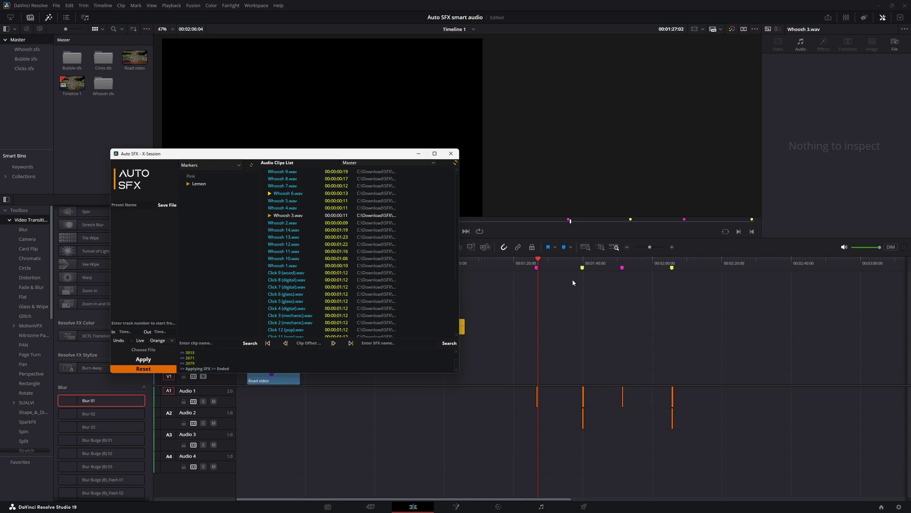
drag(201, 153, 625, 148)
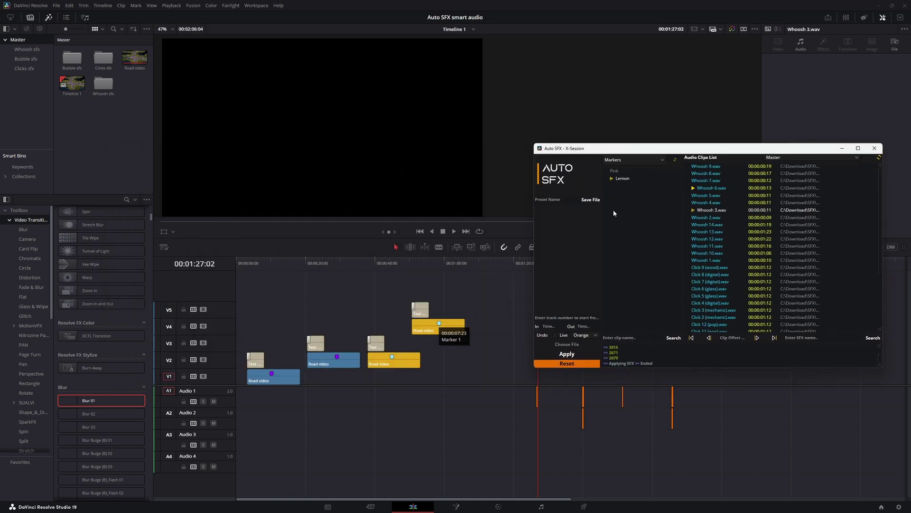
Step: Set the Auto SFX target to Clips Color and place sounds at the yellow clips
click(636, 162)
click(615, 187)
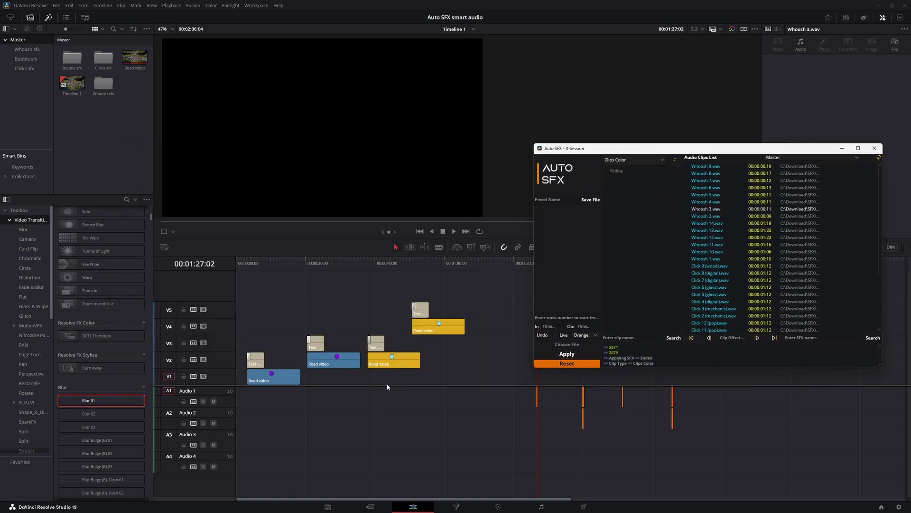
click(629, 175)
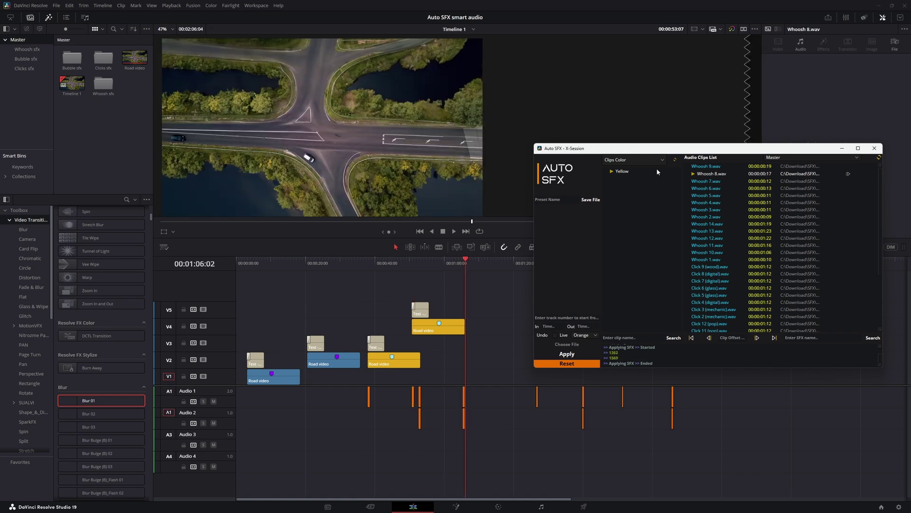
Step: Switch to Clips Markers and place the sound at the Sky clip markers
click(651, 160)
click(624, 197)
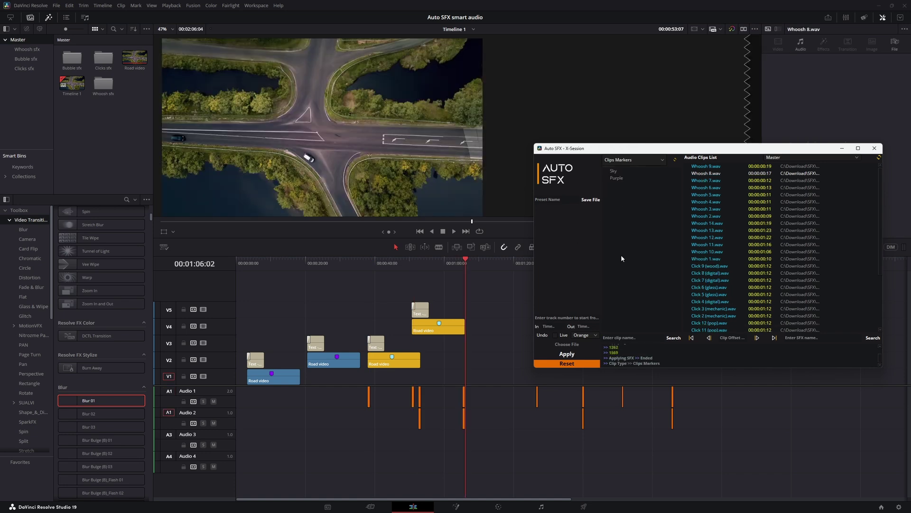
click(337, 357)
click(647, 173)
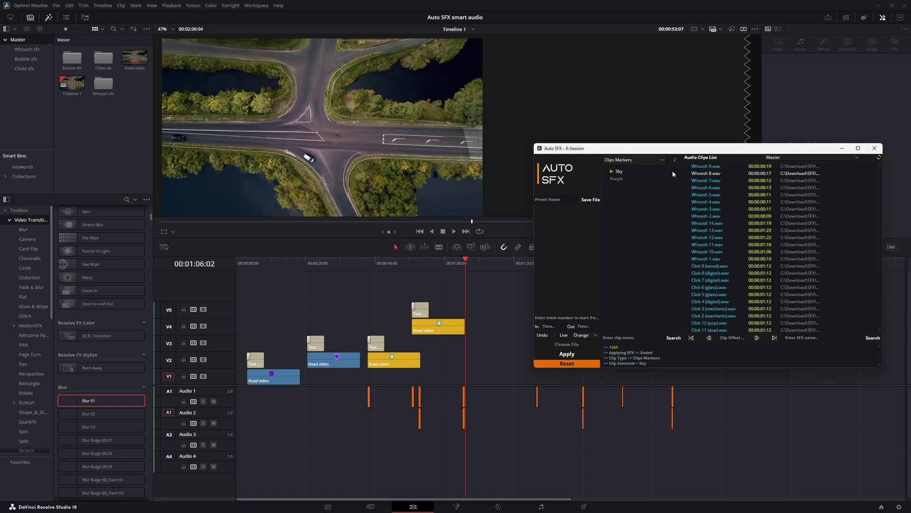
click(572, 354)
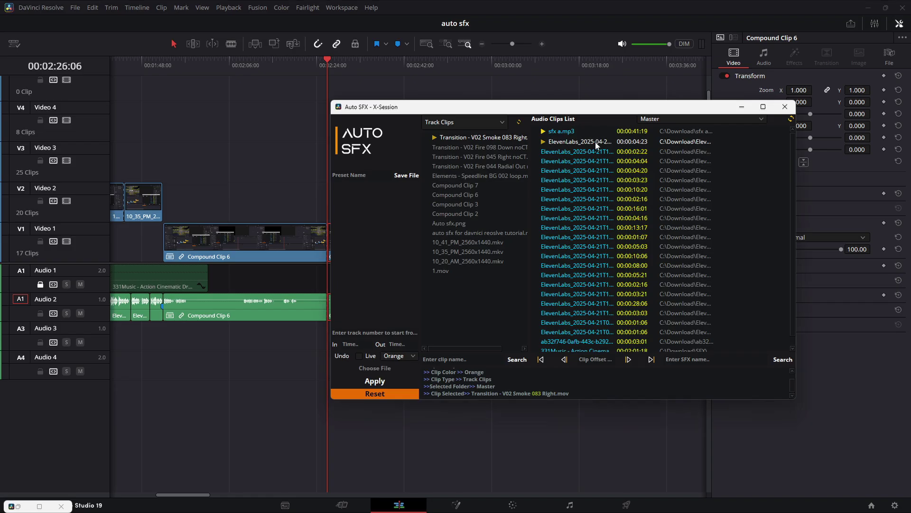
Step: Unmark the ElevenLabs and sfx a.mp3 sounds, apply Bubble 08.wav at the clip start, then undo
click(596, 142)
click(597, 132)
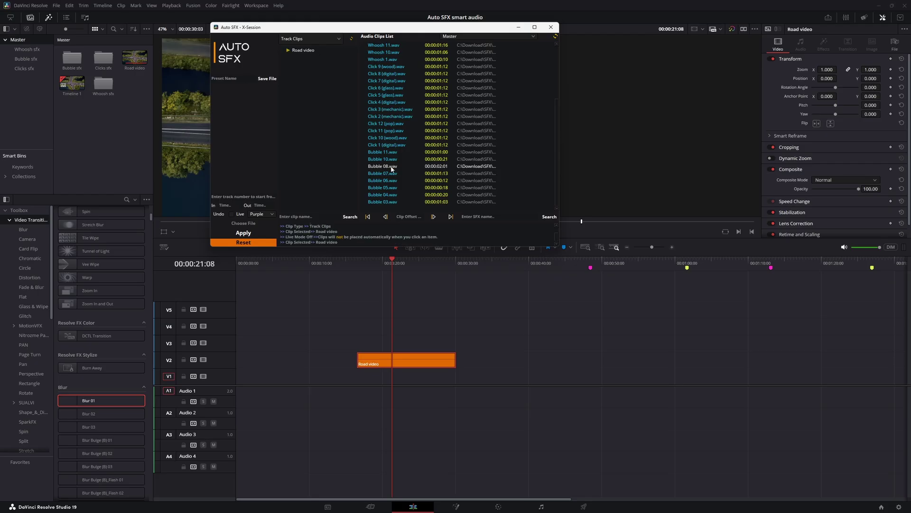
click(390, 169)
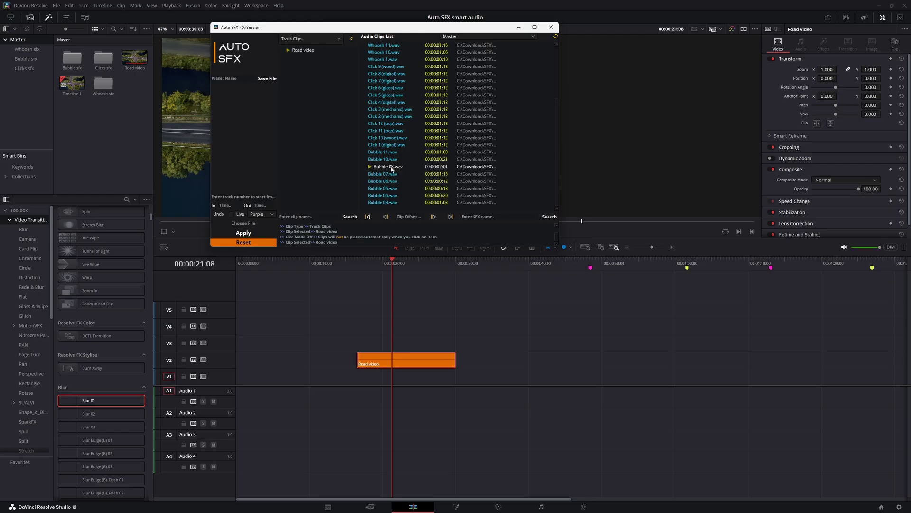
click(387, 217)
click(244, 232)
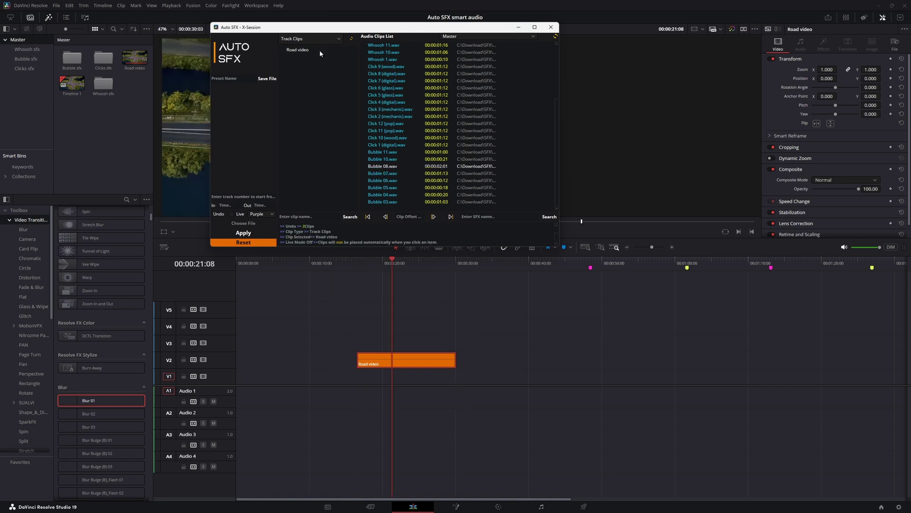
click(320, 50)
Step: Reapply Bubble 08.wav so it lands at both ends of the Road video clip
click(392, 169)
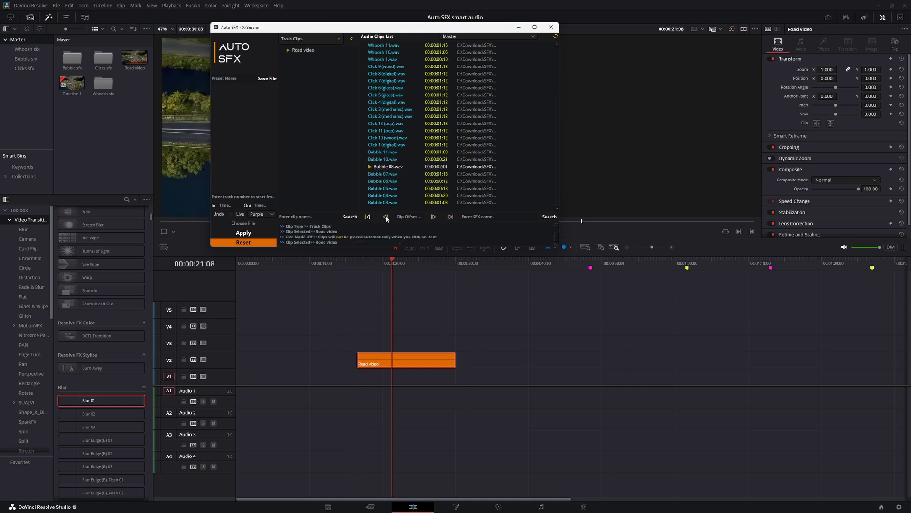
click(368, 218)
click(243, 233)
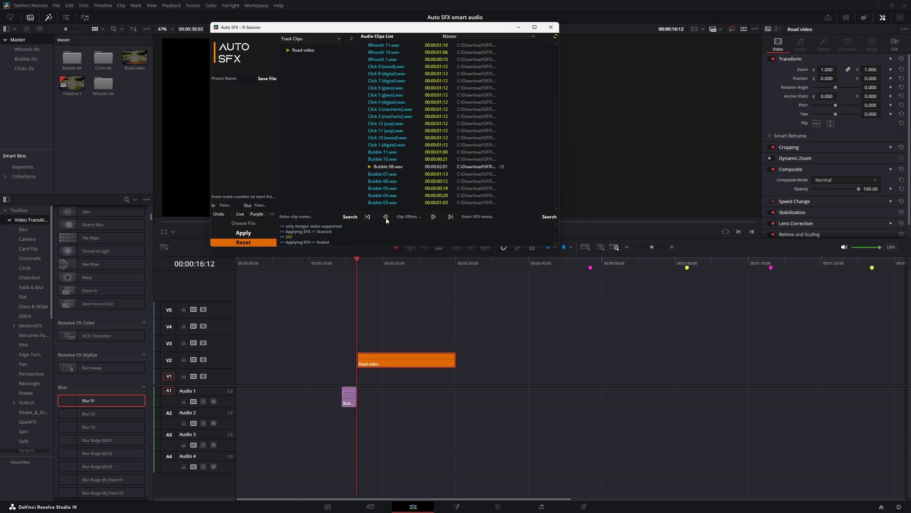
click(499, 167)
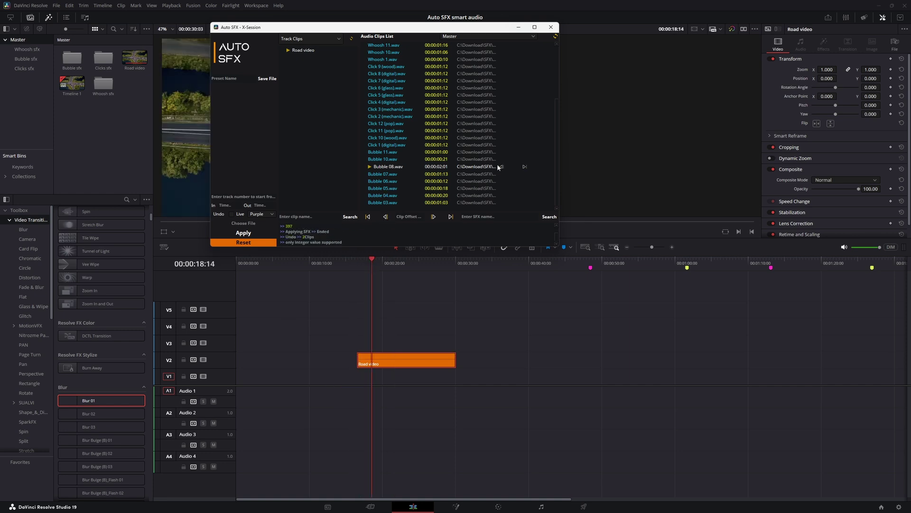
click(250, 234)
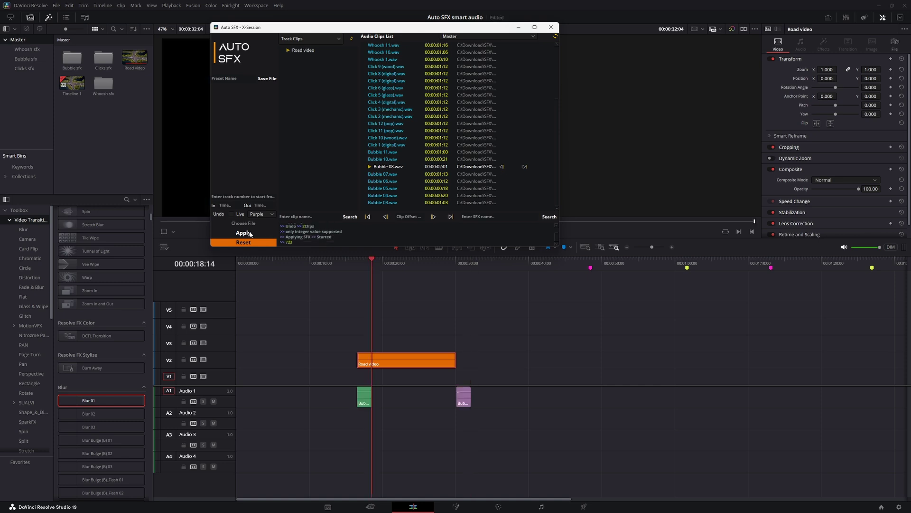
click(405, 216)
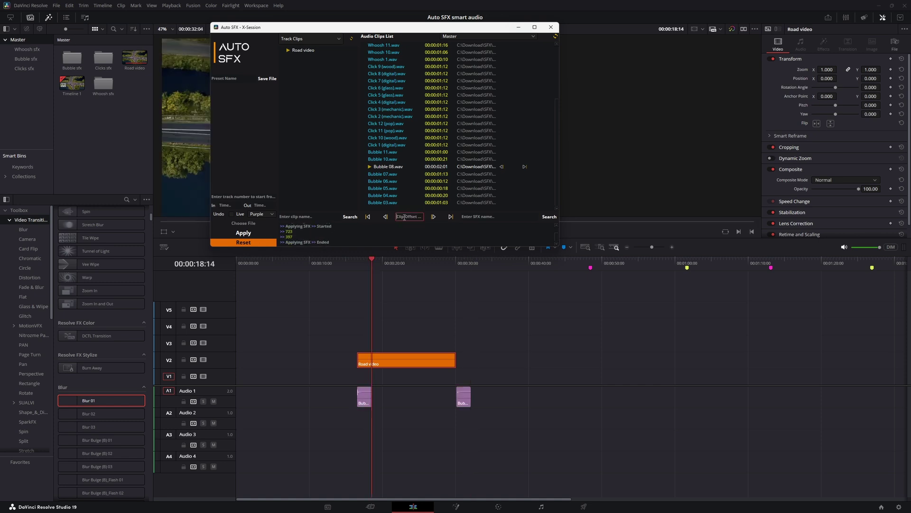
Step: Give Bubble 08 a start offset of 43 and reapply the sound effects
text(43)
mouse_move(364, 397)
click(386, 217)
click(254, 236)
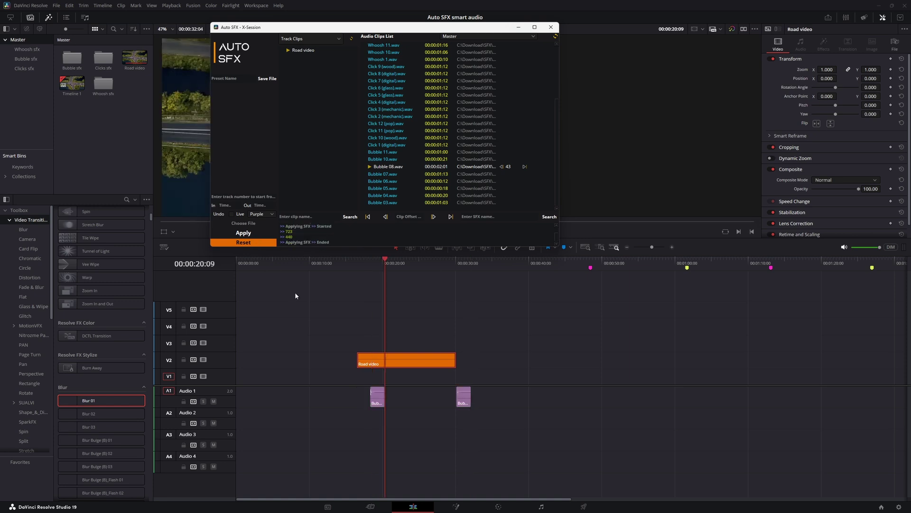
Step: Give Bubble 08 an end offset of 54 and reapply so the end clip shifts
click(360, 396)
mouse_move(383, 274)
mouse_down()
mouse_move(354, 273)
mouse_move(384, 275)
mouse_move(370, 276)
mouse_up()
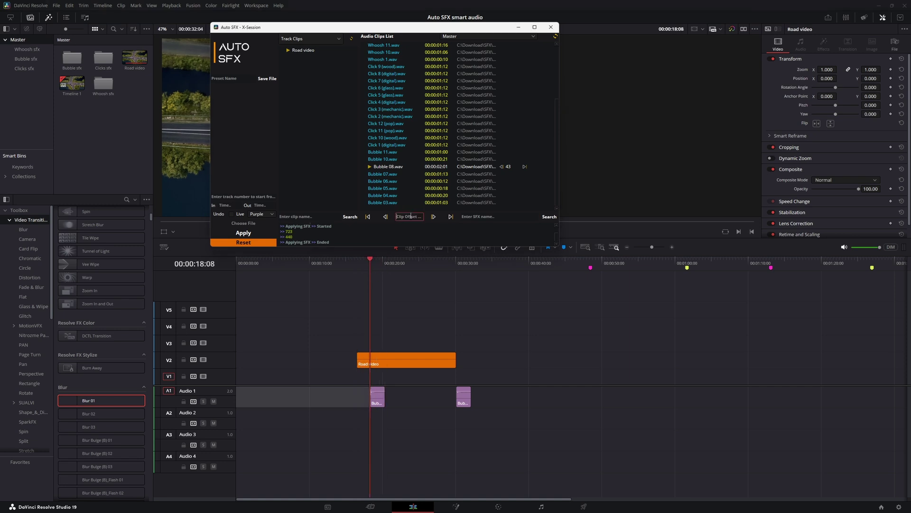
click(434, 217)
click(242, 233)
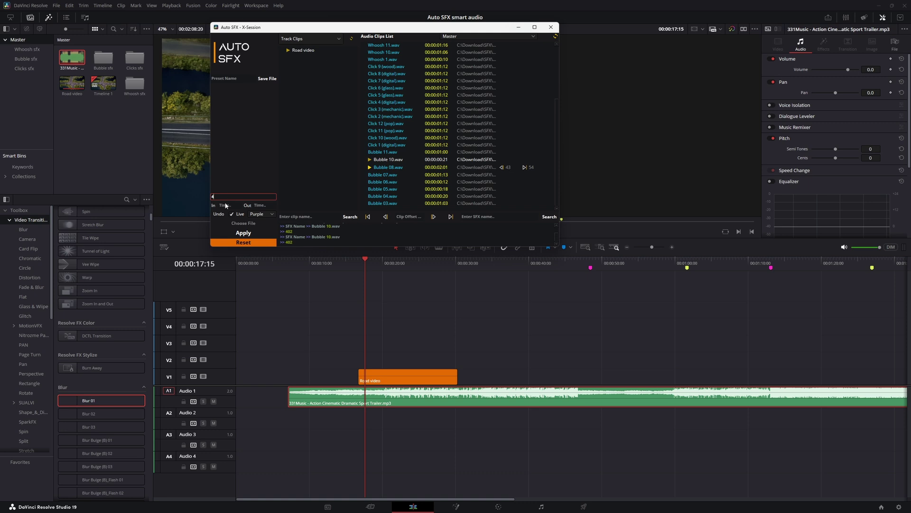
Step: In Live mode, drop Bubble 06, Bubble 05 and Bubble 08 onto Audio 4 and new Audio 5
click(387, 183)
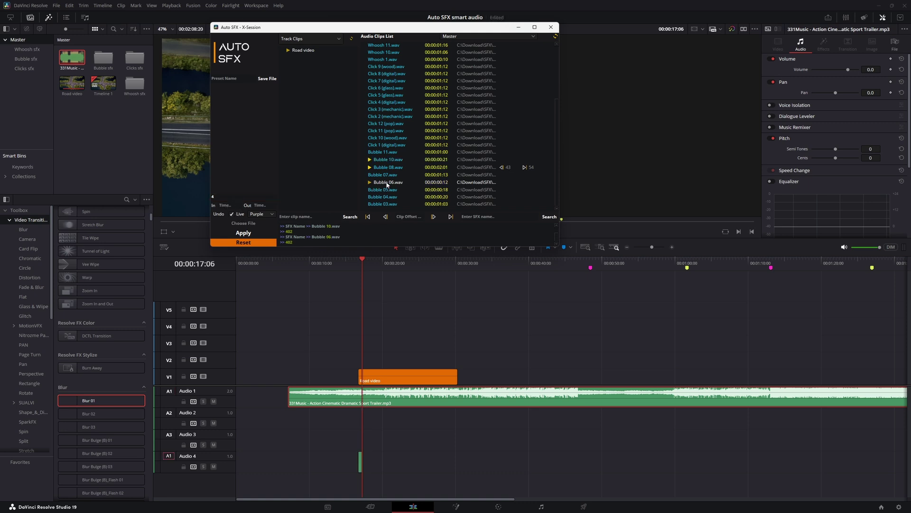
click(441, 190)
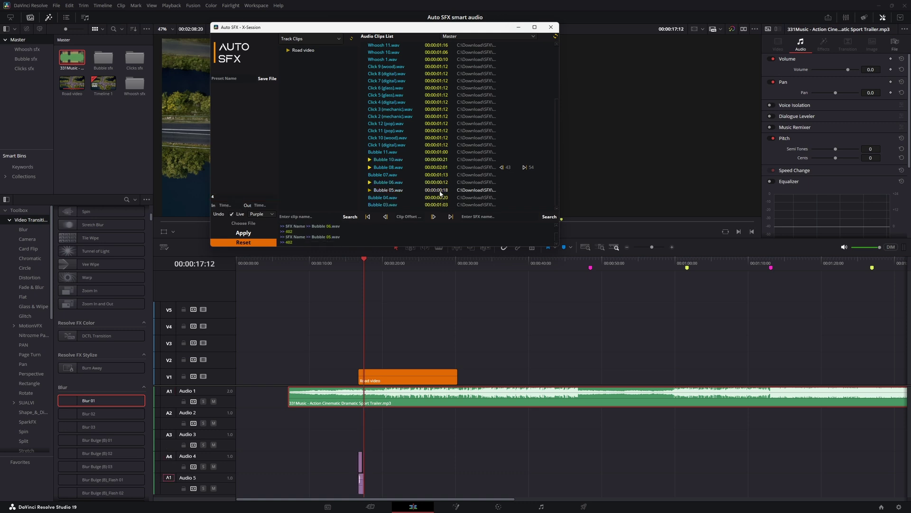
click(388, 168)
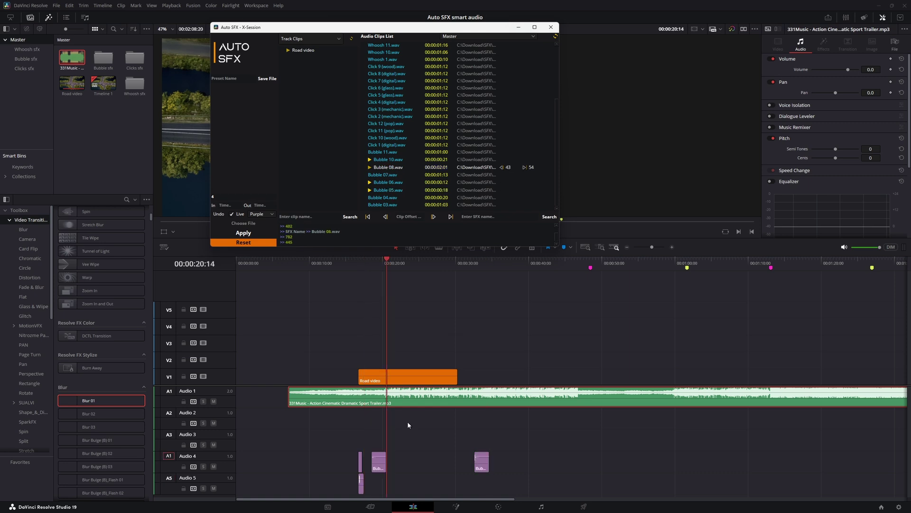
Step: Undo the placed audio clips and copy the Road video clip up to V3
key(ctrl+z)
click(391, 377)
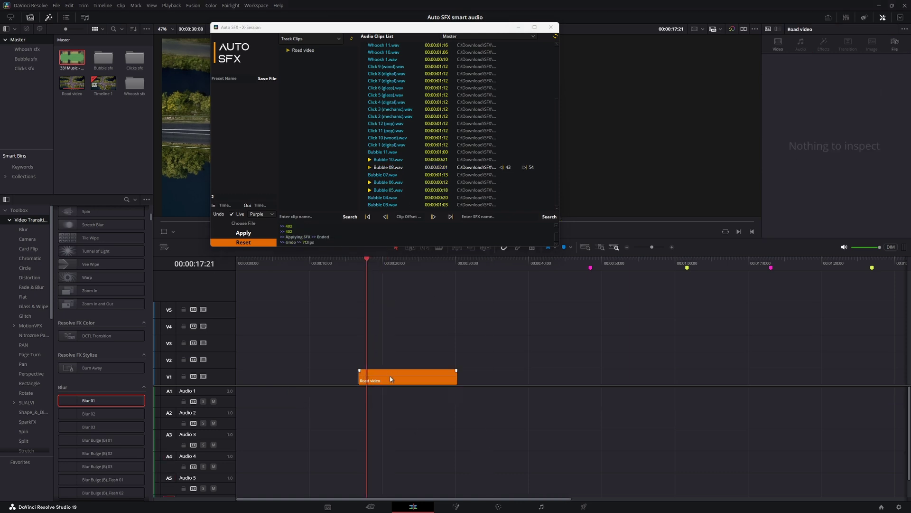
drag(391, 378, 645, 306)
Step: Set in 13:20 and out 46:18, place Bubble 11 in that range, then clear the out point
drag(368, 261, 579, 271)
click(213, 205)
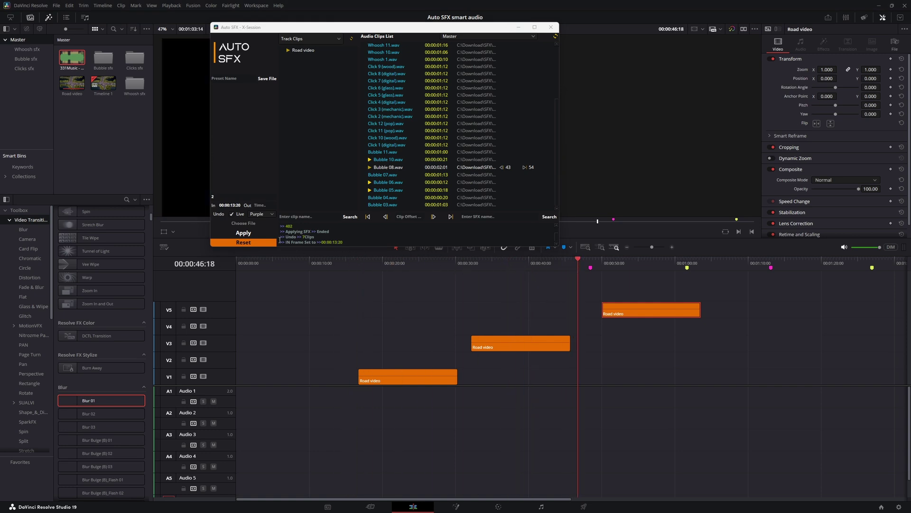
click(248, 211)
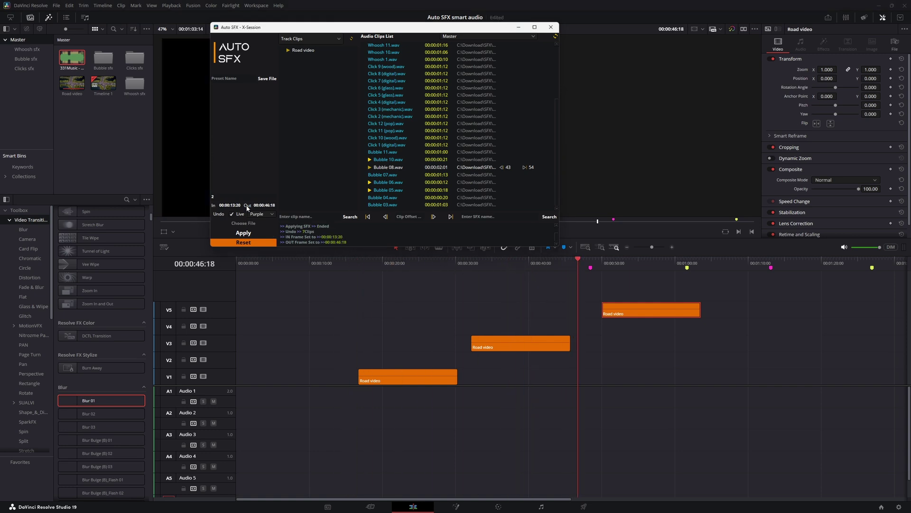
click(386, 153)
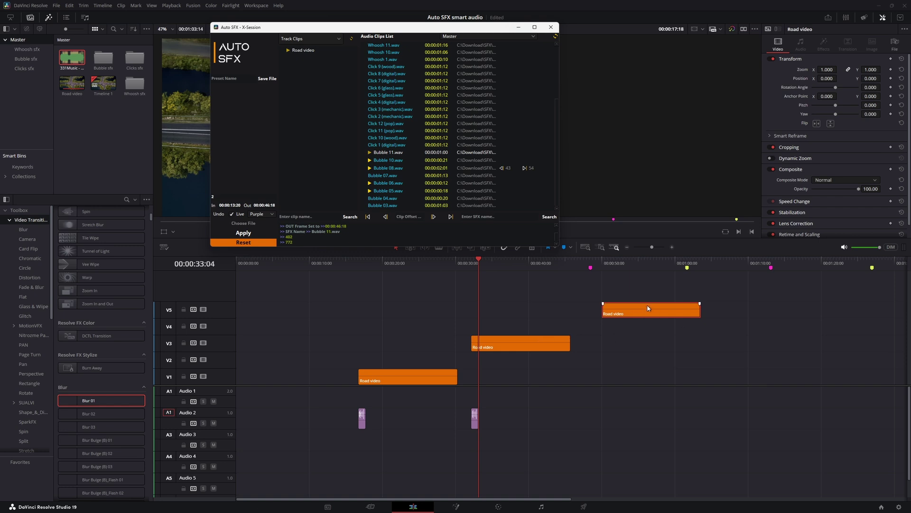
click(248, 207)
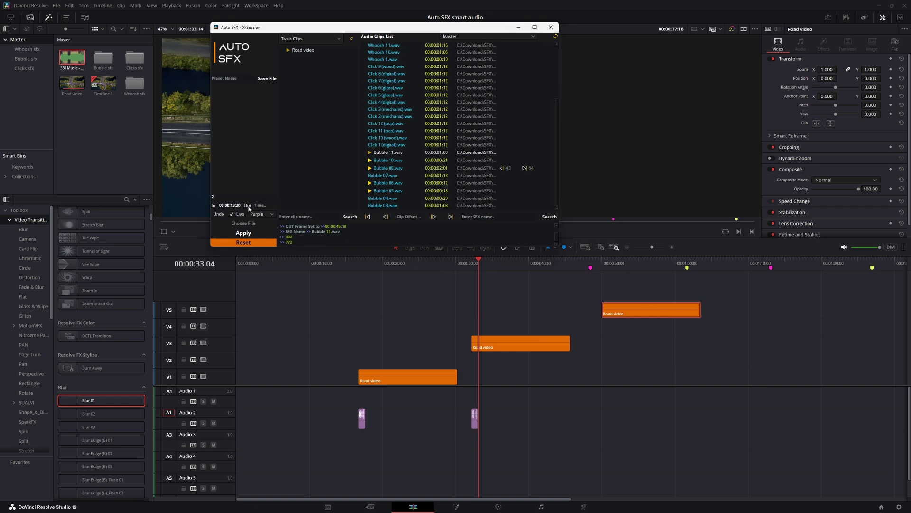
Step: Save the Auto SFX settings as preset 'preset' in the SFX folder, then reset the selections
click(232, 78)
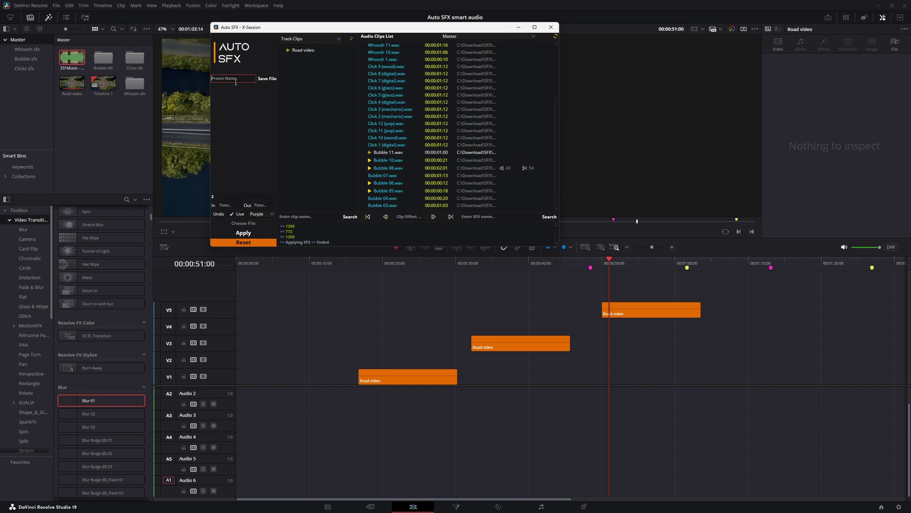
text(preset)
click(261, 80)
click(599, 341)
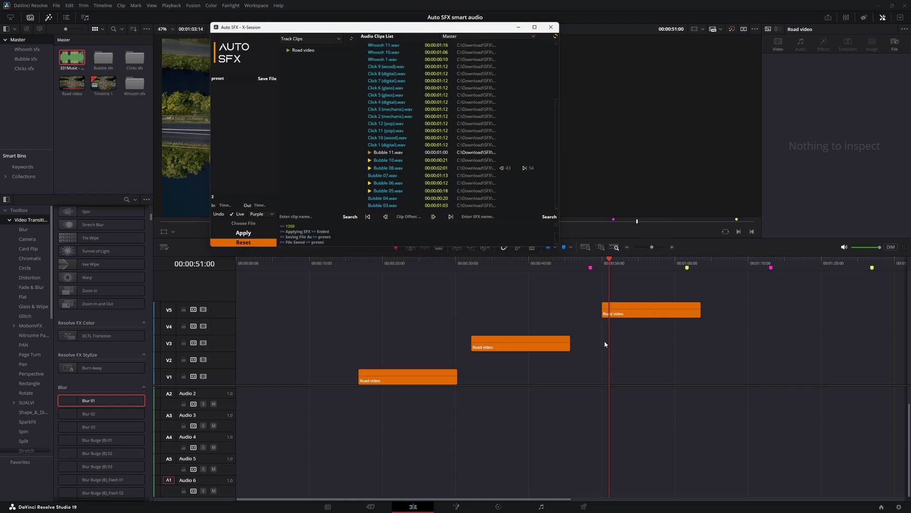
click(241, 244)
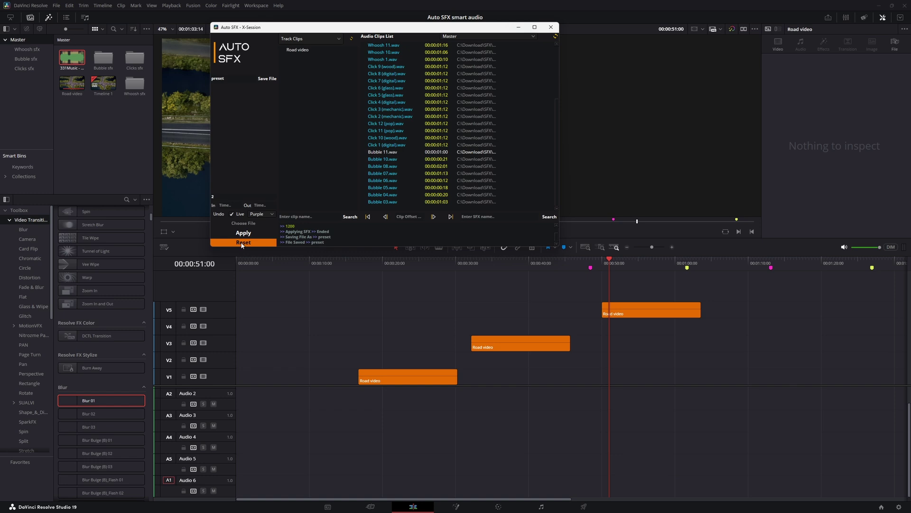
Step: Load preset.json into Auto SFX, restoring the Bubble 11, 10, 08, 06 and 05 markings with 43/54 offsets on Road video
click(242, 243)
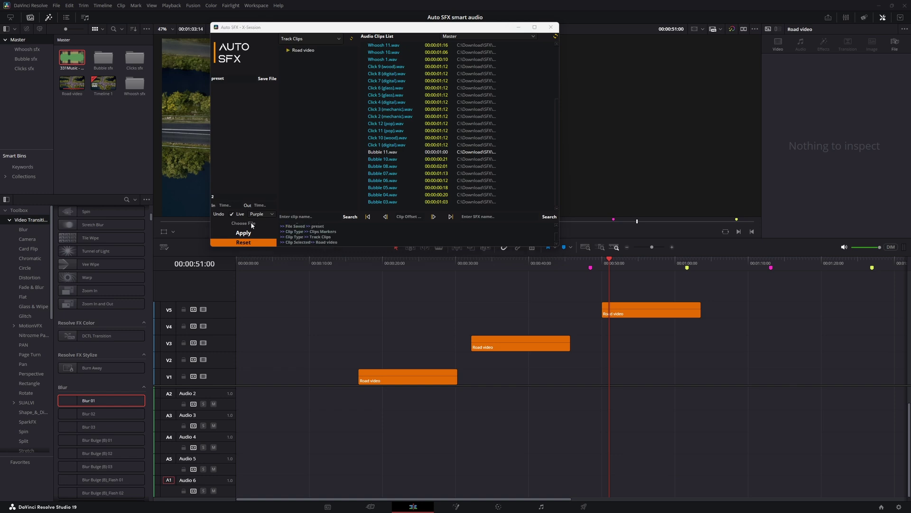
click(251, 223)
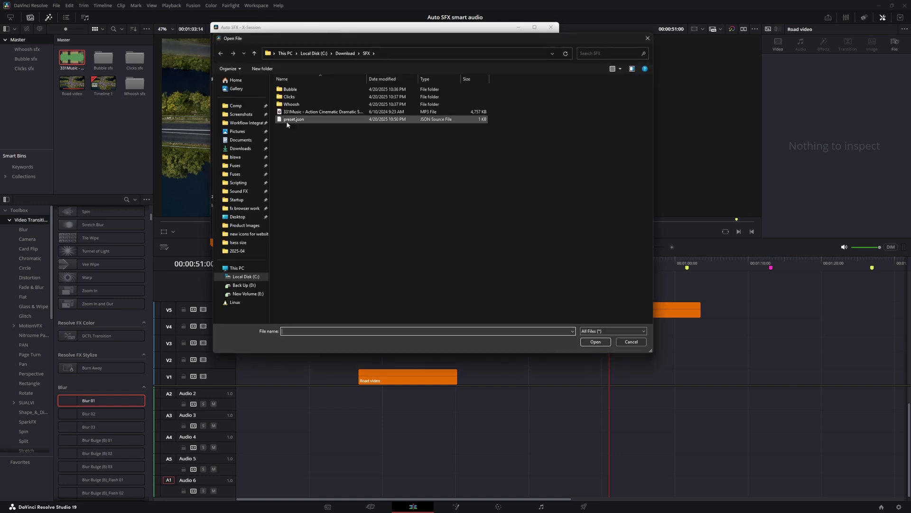
click(287, 120)
double_click(307, 118)
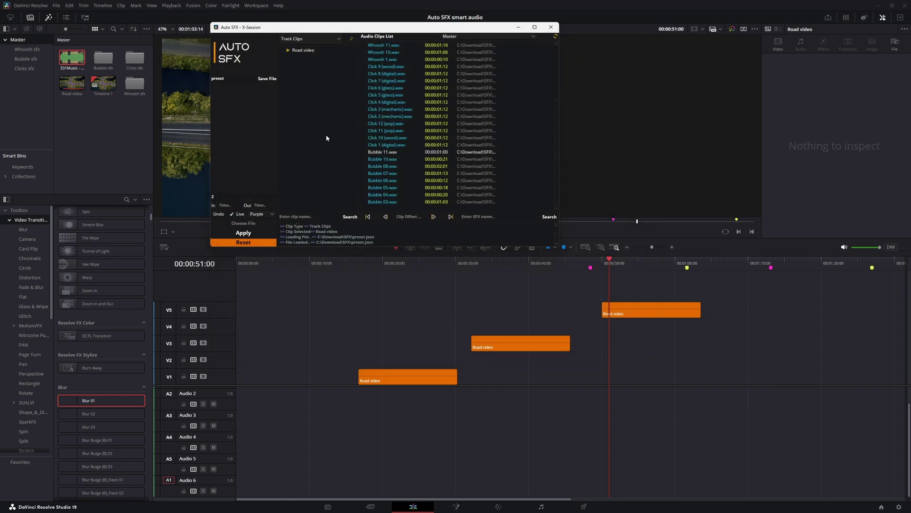
click(304, 50)
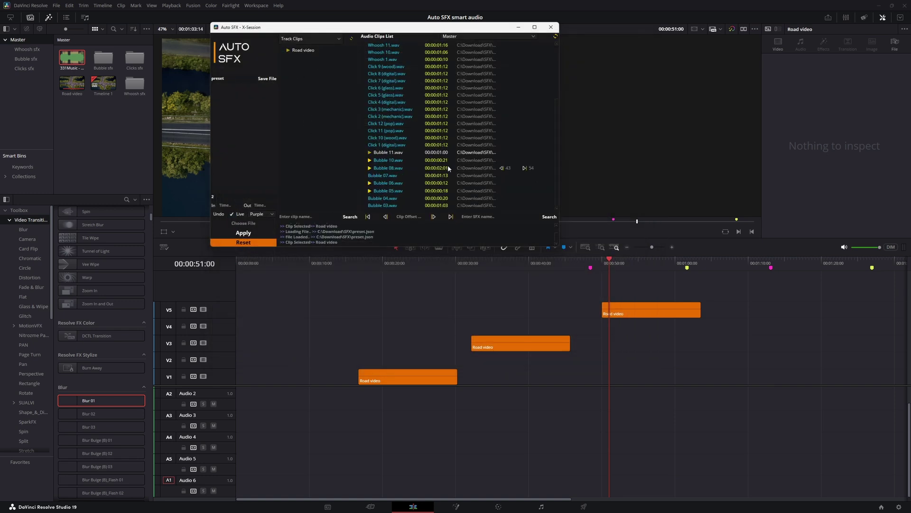